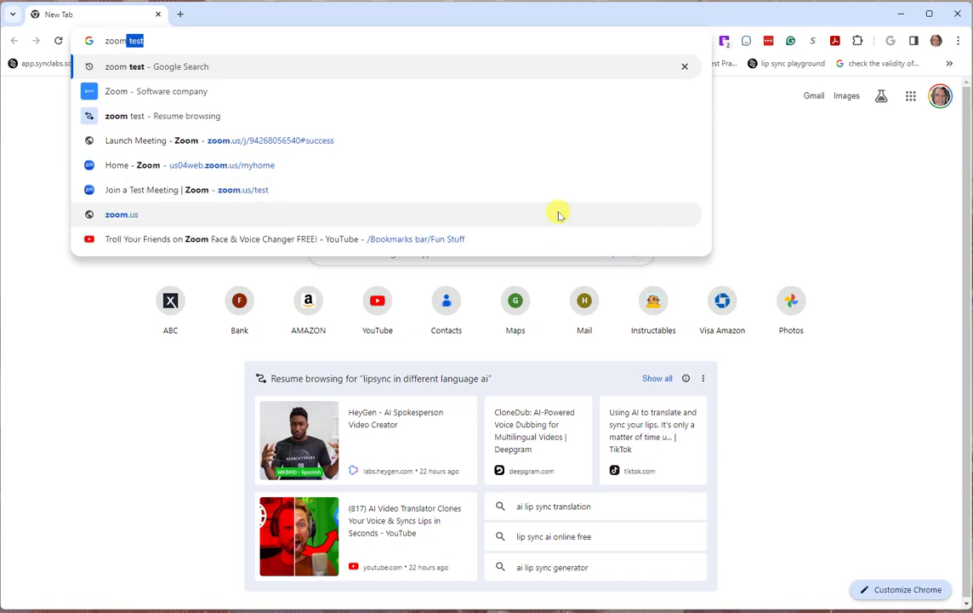
Search the web for "zoom test", open Zoom's test meeting page, and join the test meeting with computer audio
{"action": "type", "text": "test"}
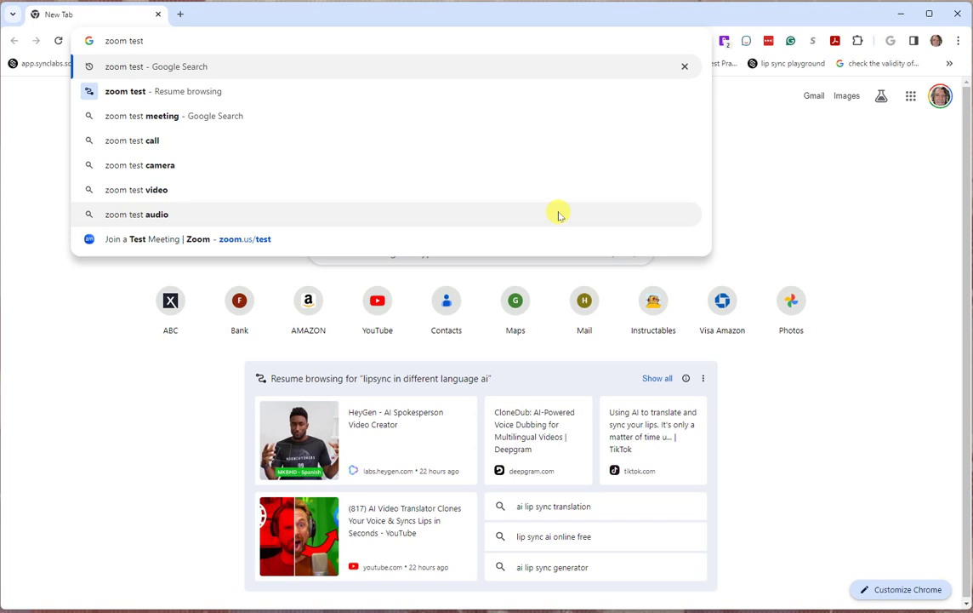
{"action": "key", "text": "Return"}
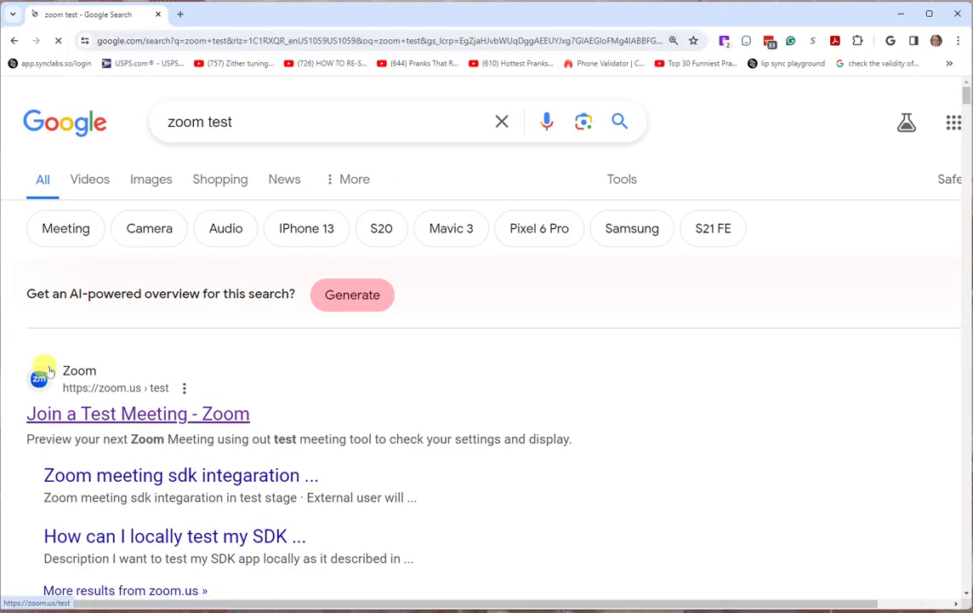
{"action": "left_click", "coordinate": [108, 423]}
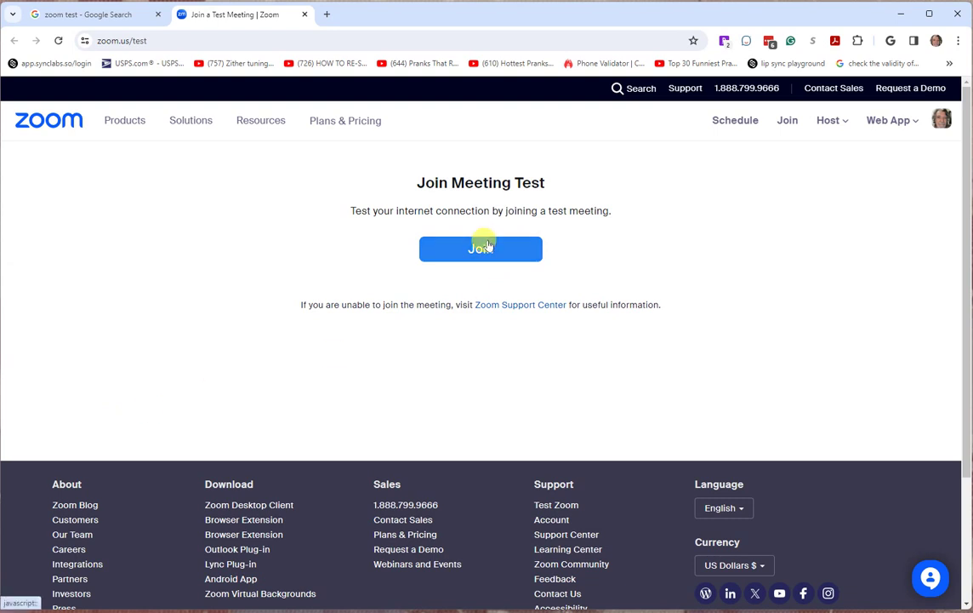
{"action": "left_click", "coordinate": [490, 248]}
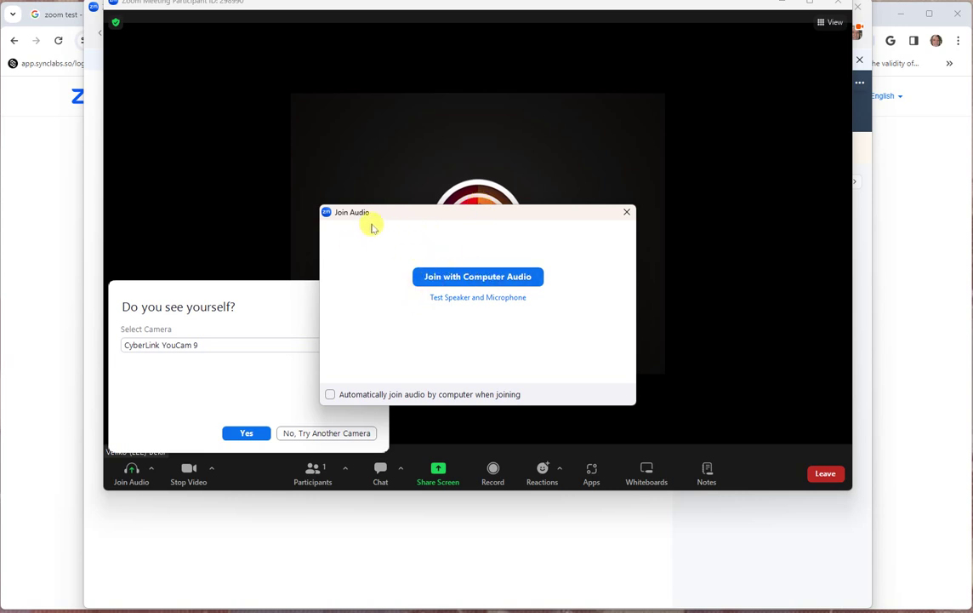
{"action": "left_click", "coordinate": [474, 277]}
Select HP Wide Vision HD Camera in the meeting test, confirm the camera and speaker checks, and move the test dialog clear of the video
{"action": "left_click", "coordinate": [268, 347]}
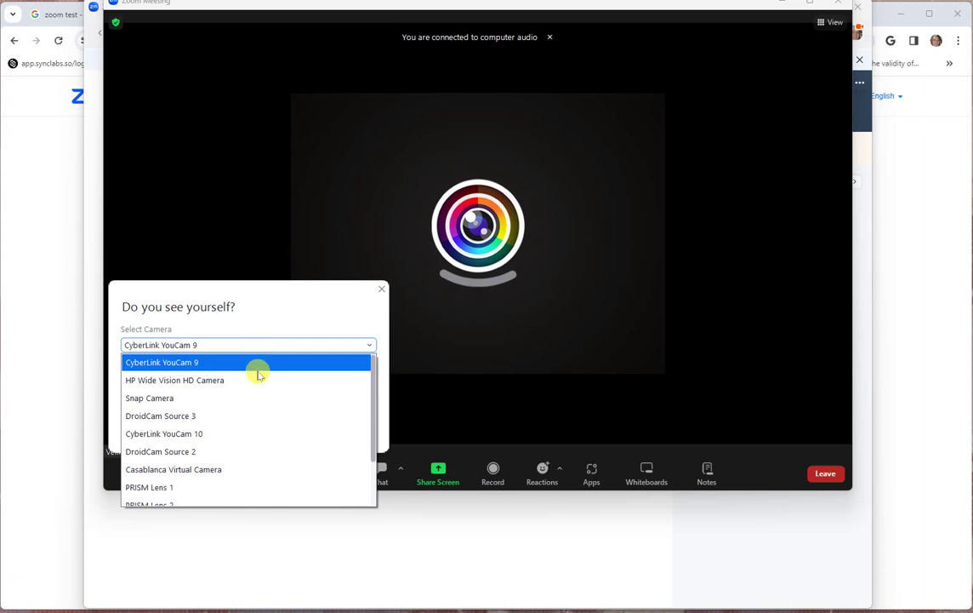
{"action": "left_click", "coordinate": [251, 381]}
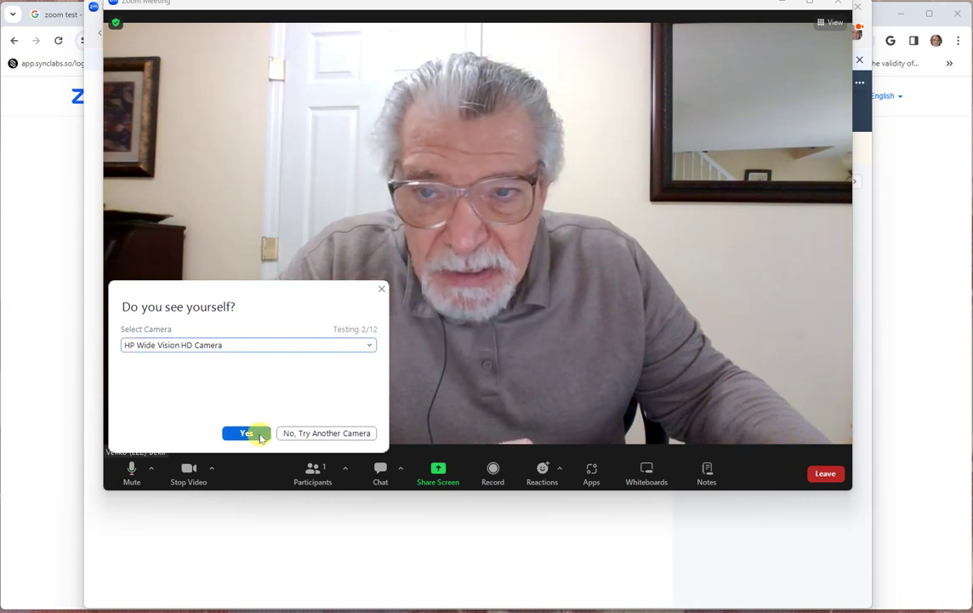
{"action": "left_click", "coordinate": [259, 434]}
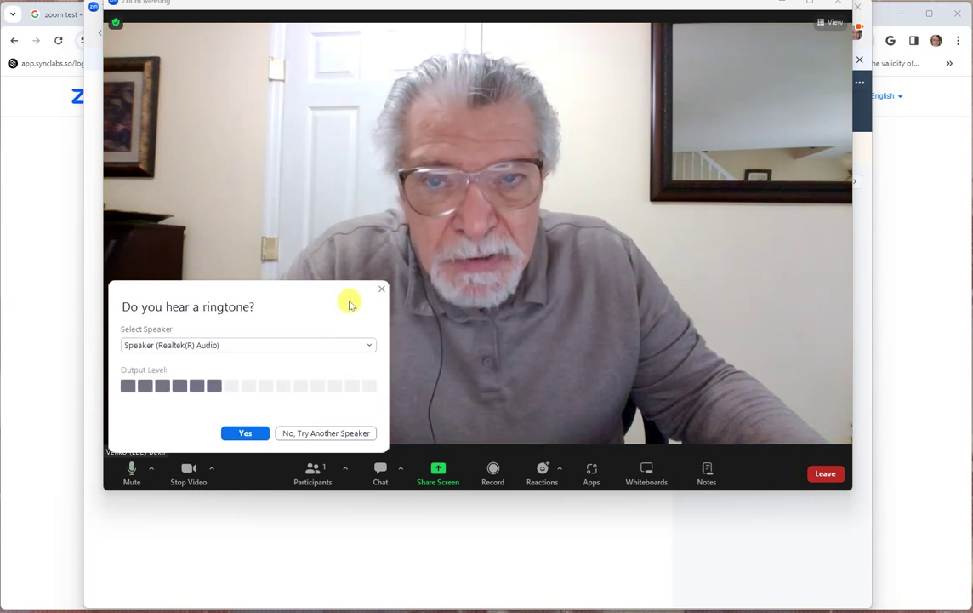
{"action": "left_click_drag", "start_coordinate": [281, 297], "coordinate": [914, 282]}
{"action": "left_click", "coordinate": [878, 419]}
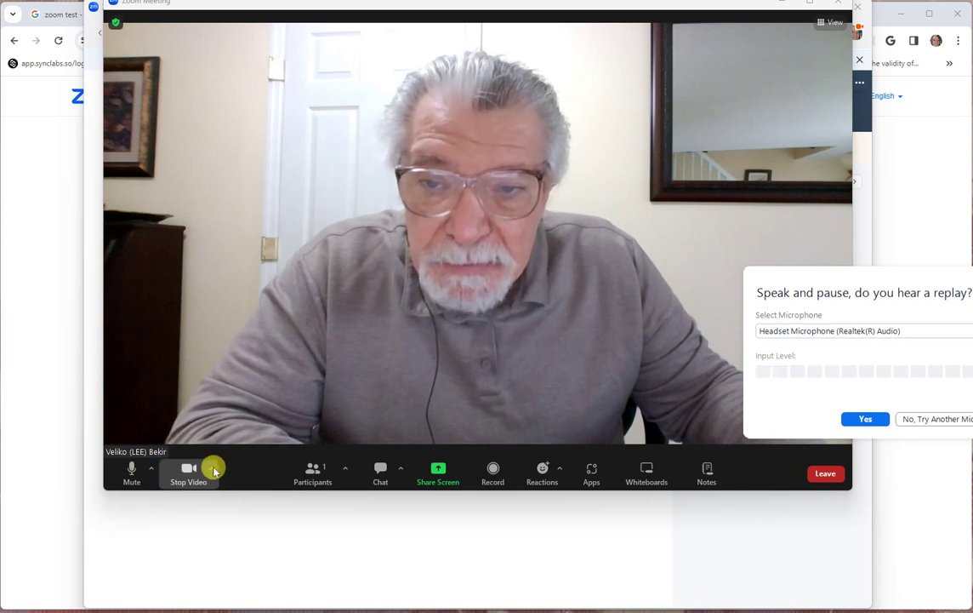
Open the meeting's video settings and go to Background & Effects to browse the virtual backgrounds
{"action": "left_click", "coordinate": [214, 470]}
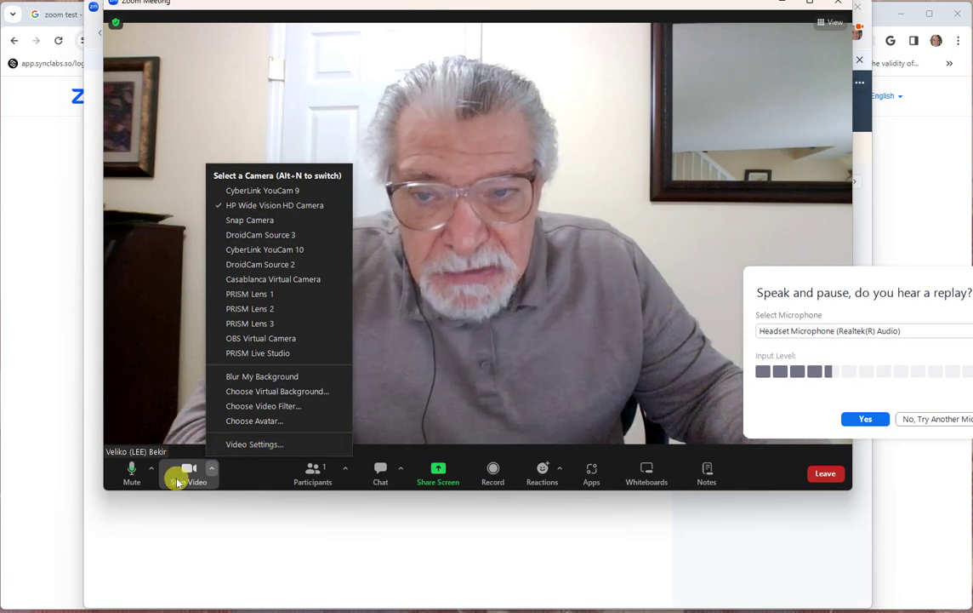
{"action": "left_click", "coordinate": [237, 446]}
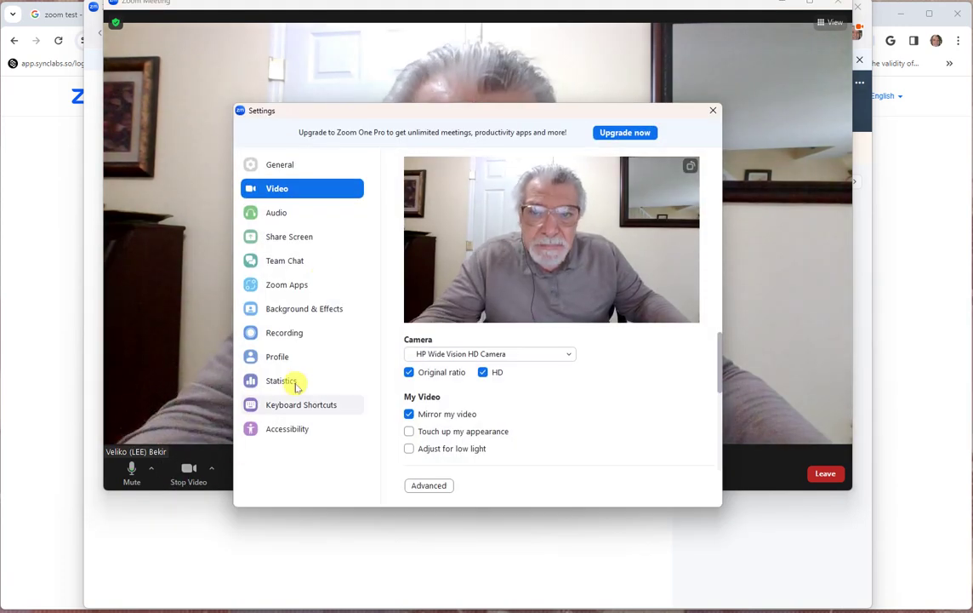
{"action": "left_click", "coordinate": [294, 313]}
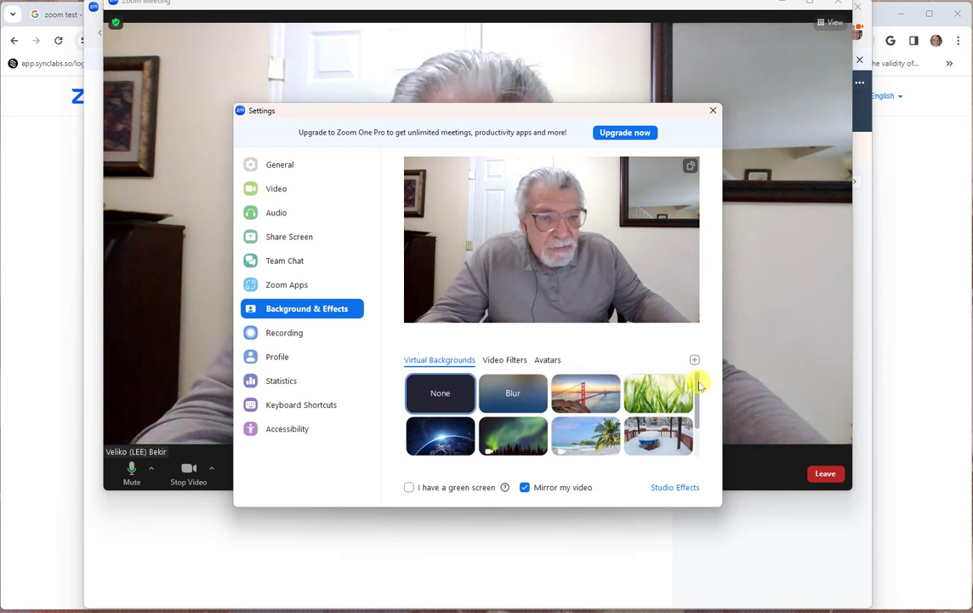
{"action": "scroll", "coordinate": [699, 385], "scroll_direction": "down", "scroll_amount": 2}
{"action": "scroll", "coordinate": [689, 425], "scroll_direction": "up", "scroll_amount": 2}
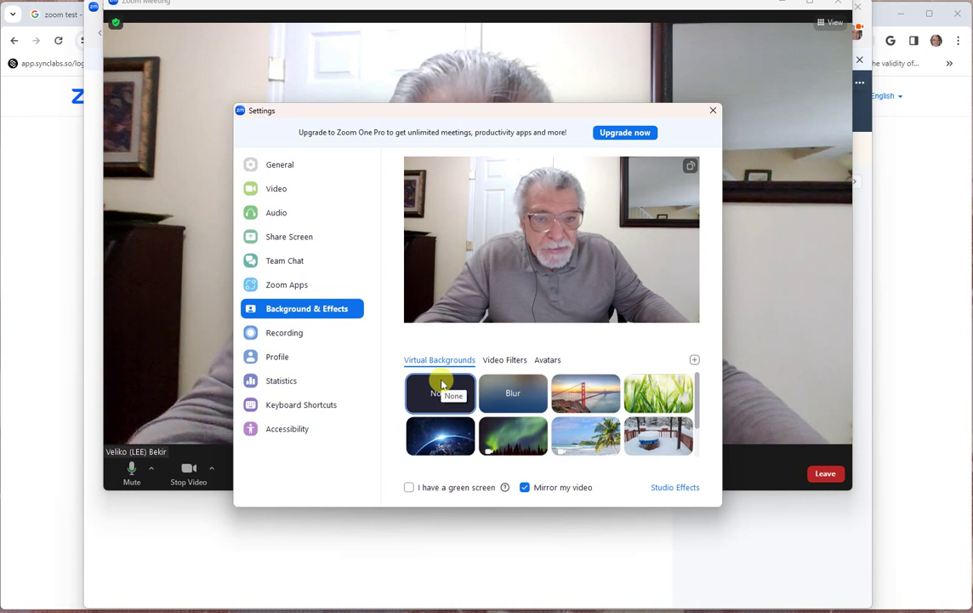
Try the Blur background and the San Francisco virtual background, keeping the Settings window clear of the meeting video
{"action": "left_click", "coordinate": [513, 392]}
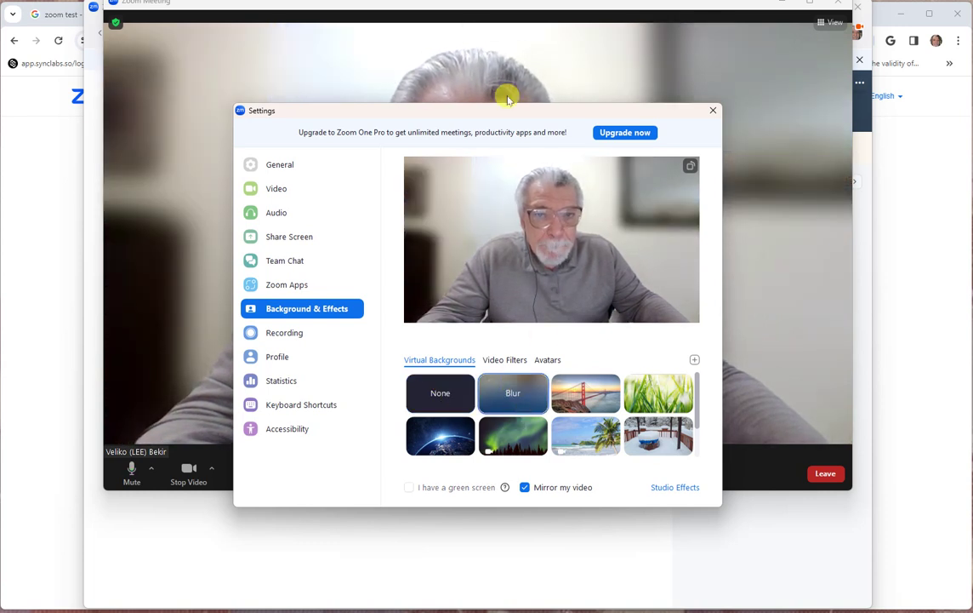
{"action": "left_click_drag", "start_coordinate": [495, 111], "coordinate": [734, 161]}
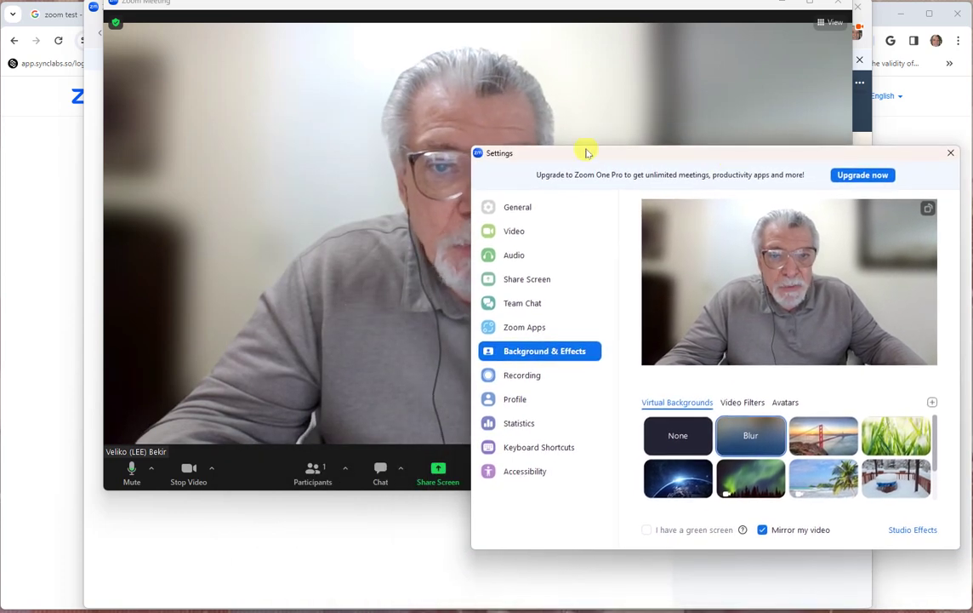
{"action": "left_click", "coordinate": [820, 453]}
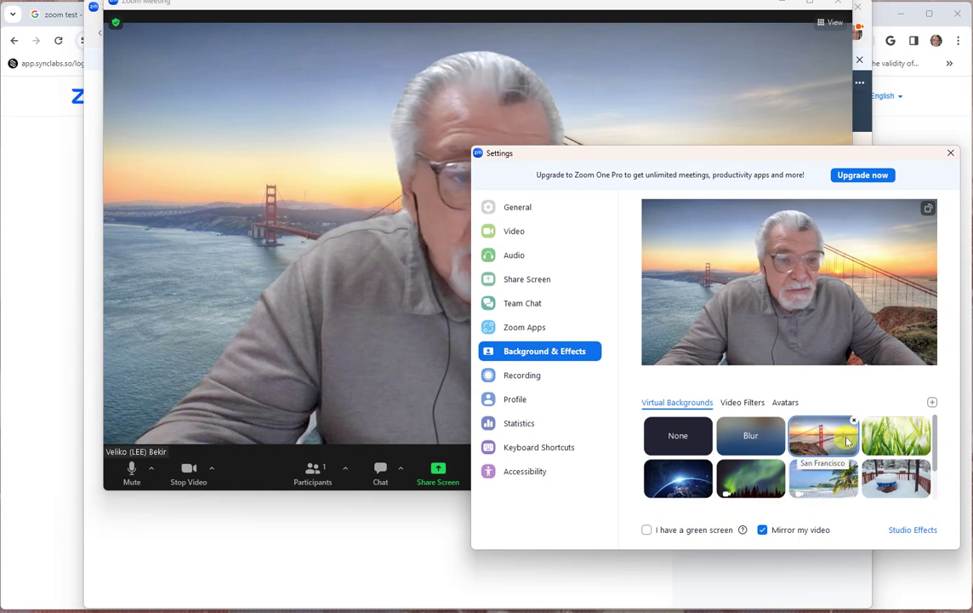
Try the living-room photo and the church interior image as virtual backgrounds
{"action": "scroll", "coordinate": [808, 453], "scroll_direction": "down", "scroll_amount": 2}
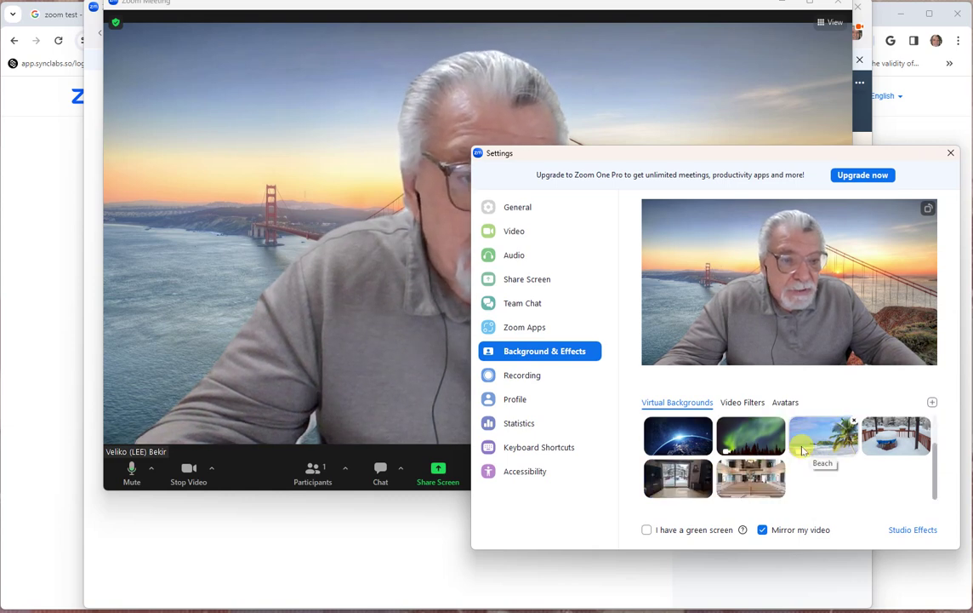
{"action": "left_click", "coordinate": [689, 482]}
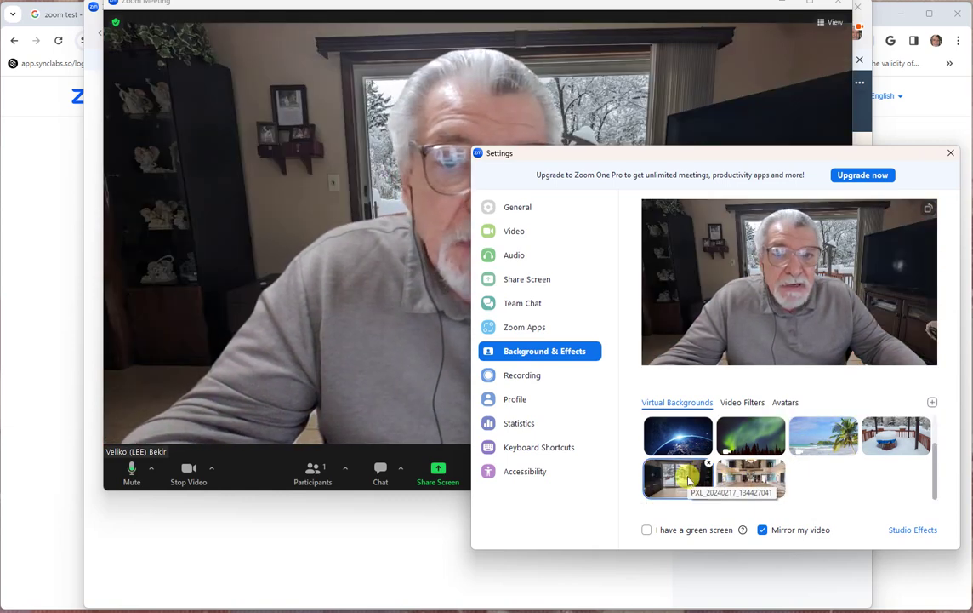
{"action": "left_click_drag", "start_coordinate": [645, 159], "coordinate": [637, 118]}
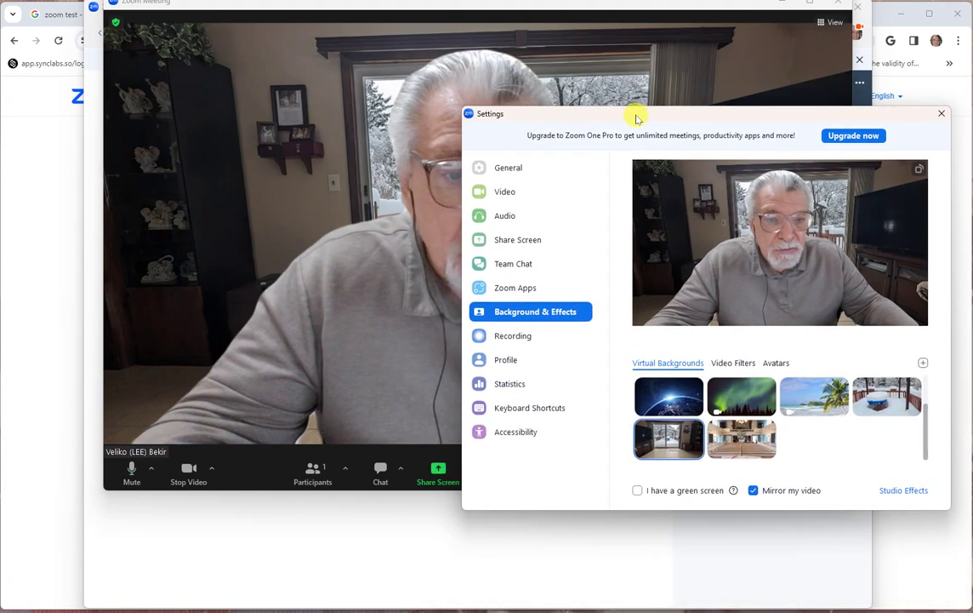
{"action": "left_click", "coordinate": [740, 436]}
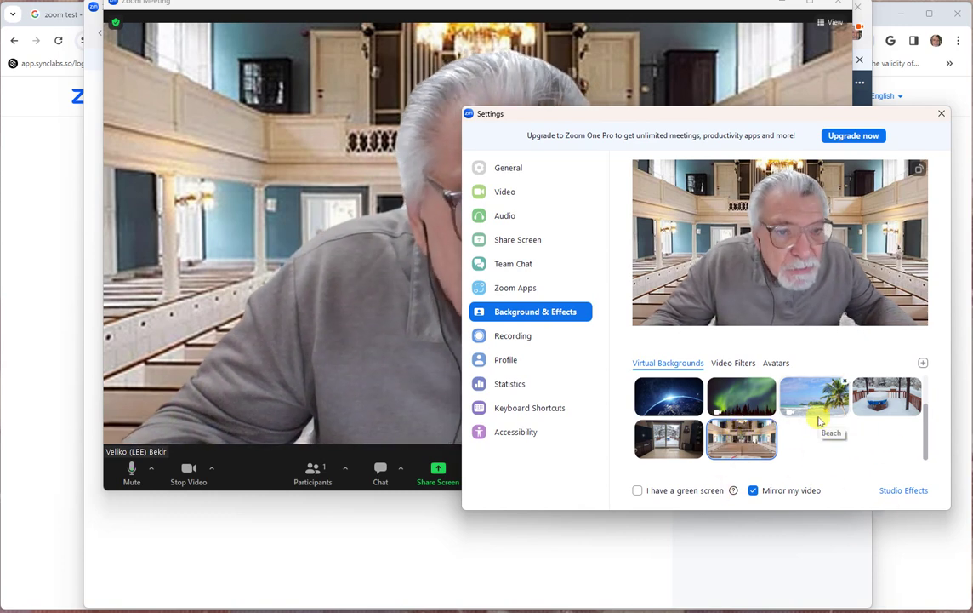
Try to add 06.jpg from the BlawenburgReformedChurch folder as a virtual background image, and check the thumbnails for it
{"action": "scroll", "coordinate": [877, 438], "scroll_direction": "up", "scroll_amount": 3}
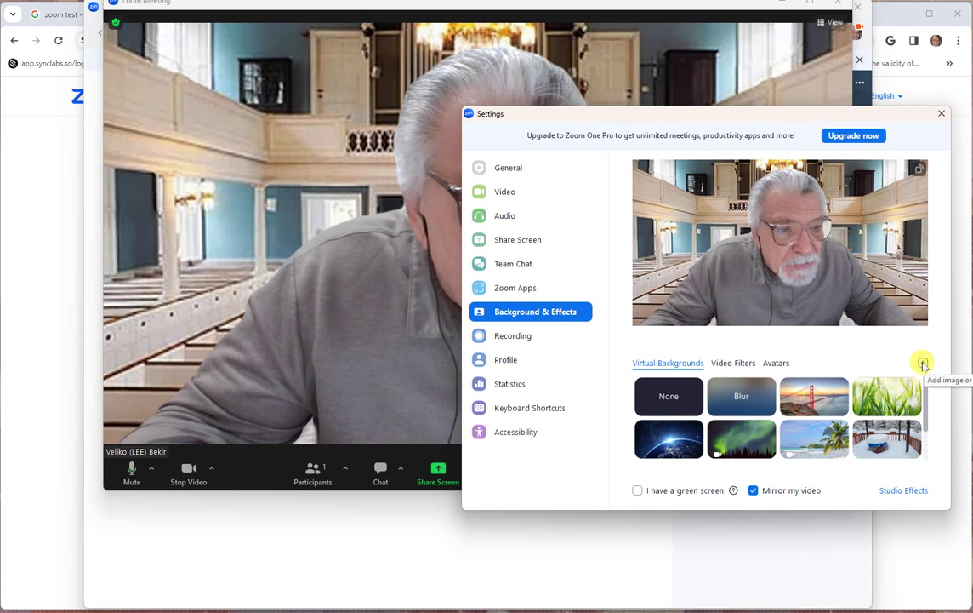
{"action": "left_click_drag", "start_coordinate": [774, 113], "coordinate": [641, 120]}
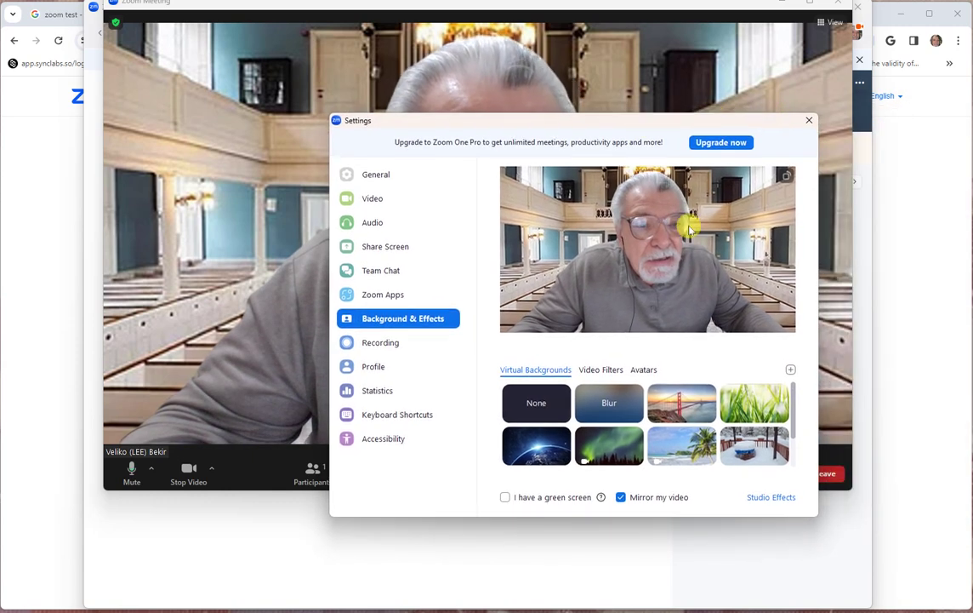
{"action": "left_click", "coordinate": [790, 368]}
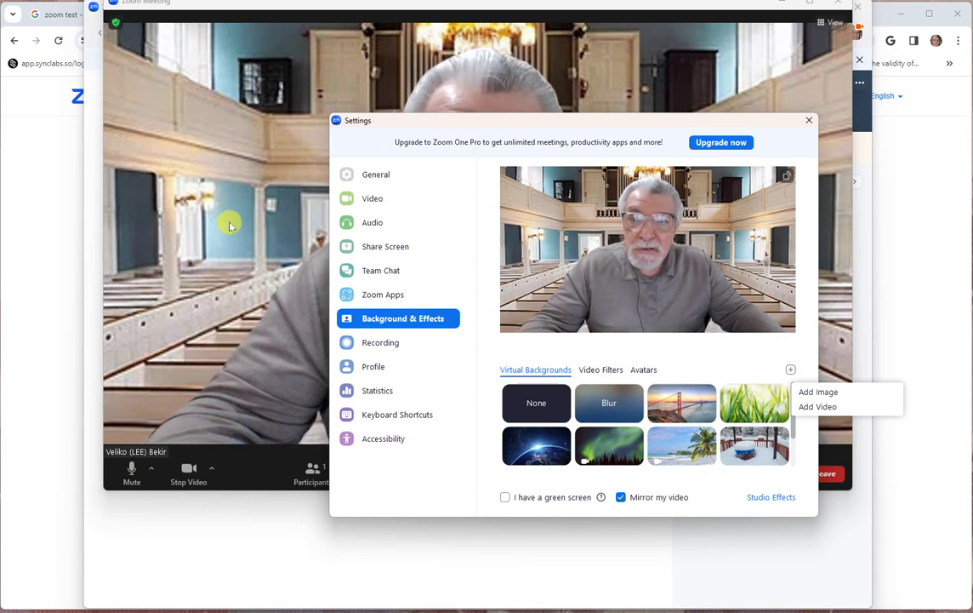
{"action": "left_click", "coordinate": [822, 392]}
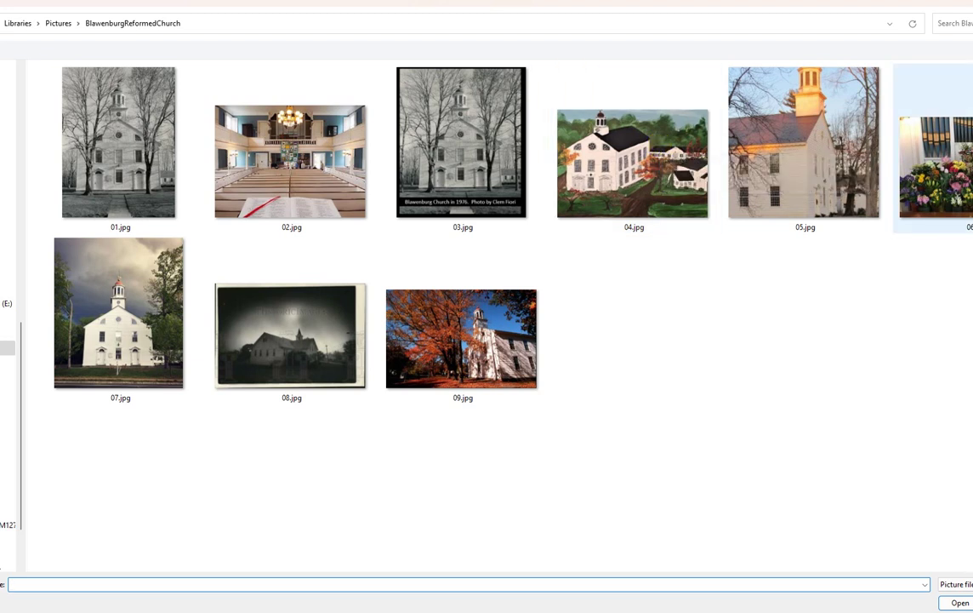
{"action": "left_click", "coordinate": [936, 161]}
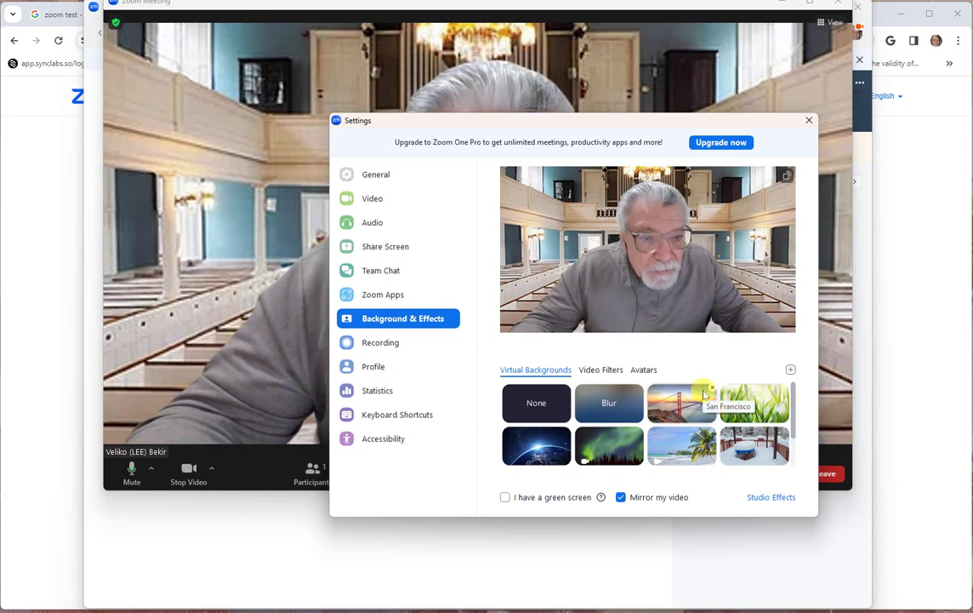
{"action": "scroll", "coordinate": [704, 402], "scroll_direction": "down", "scroll_amount": 2}
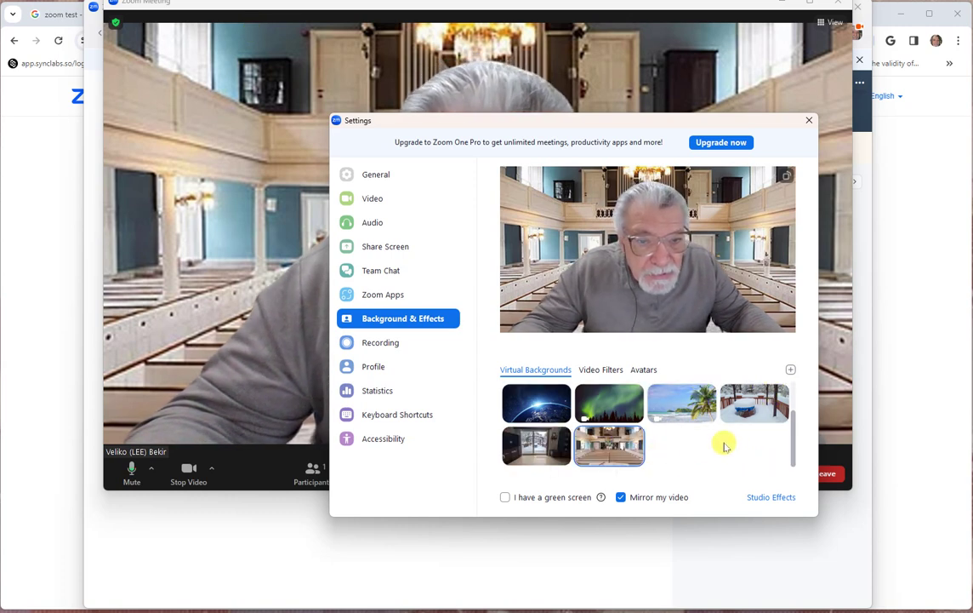
{"action": "scroll", "coordinate": [723, 445], "scroll_direction": "up", "scroll_amount": 1}
{"action": "scroll", "coordinate": [726, 447], "scroll_direction": "up", "scroll_amount": 1}
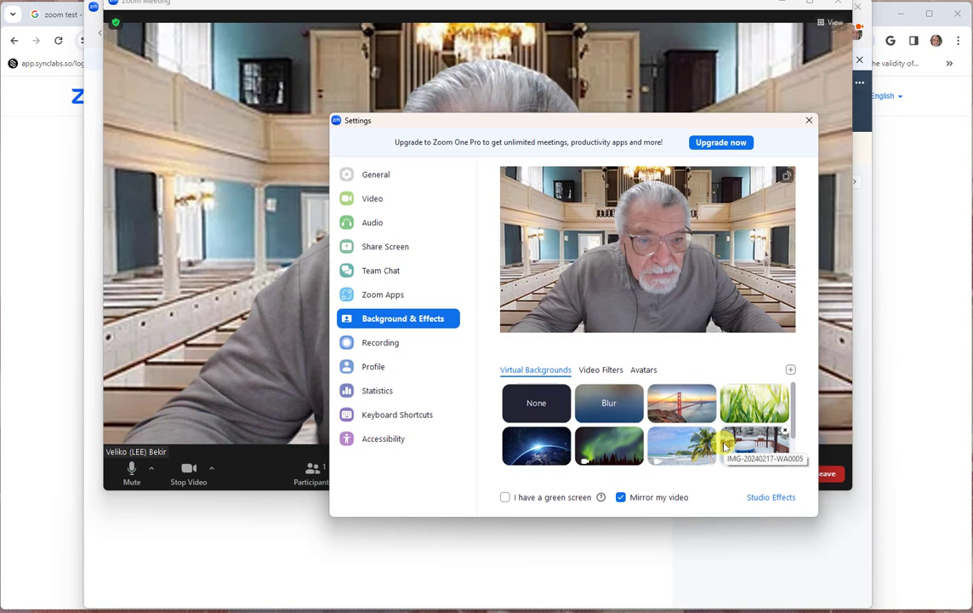
{"action": "scroll", "coordinate": [725, 445], "scroll_direction": "down", "scroll_amount": 2}
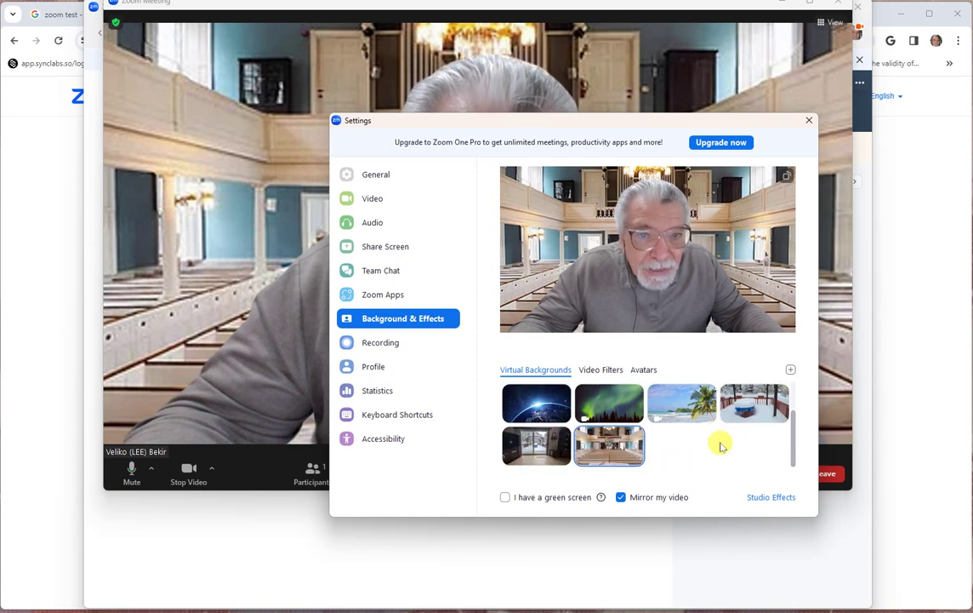
Try again to add 06.jpg from the BlawenburgReformedChurch pictures to the virtual backgrounds and look through the list
{"action": "left_click", "coordinate": [791, 374]}
{"action": "left_click", "coordinate": [800, 392]}
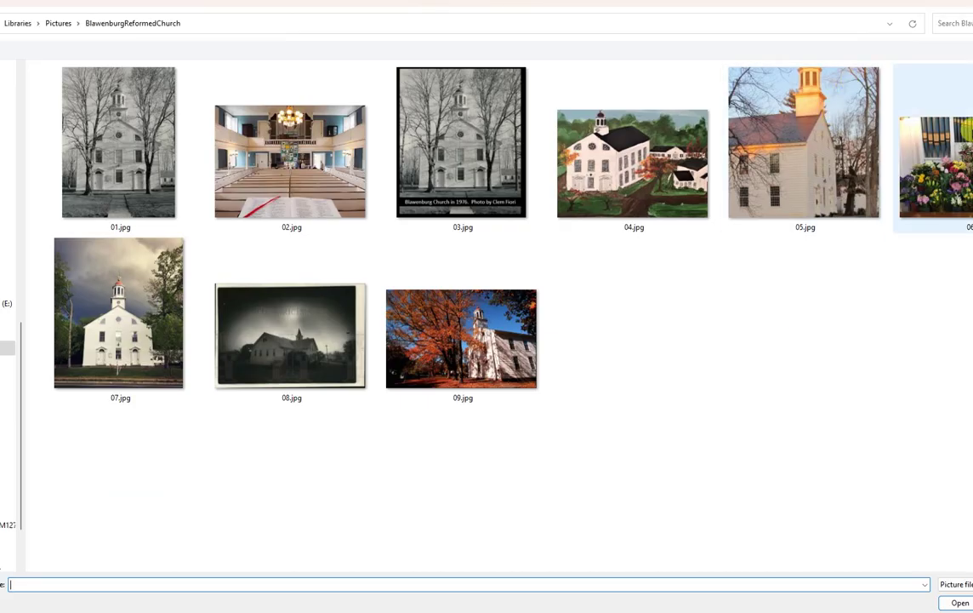
{"action": "left_click", "coordinate": [968, 143]}
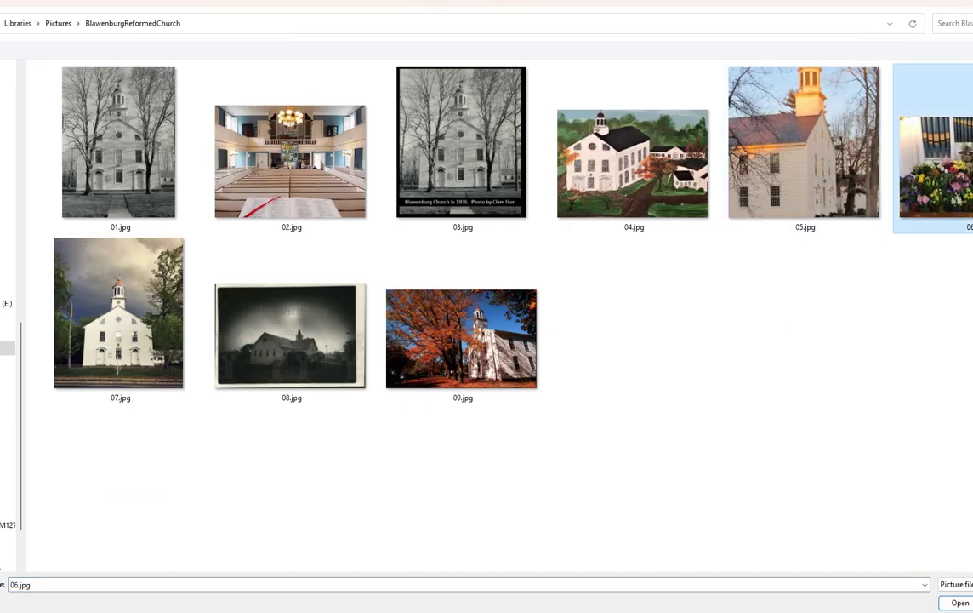
{"action": "key", "text": "Return"}
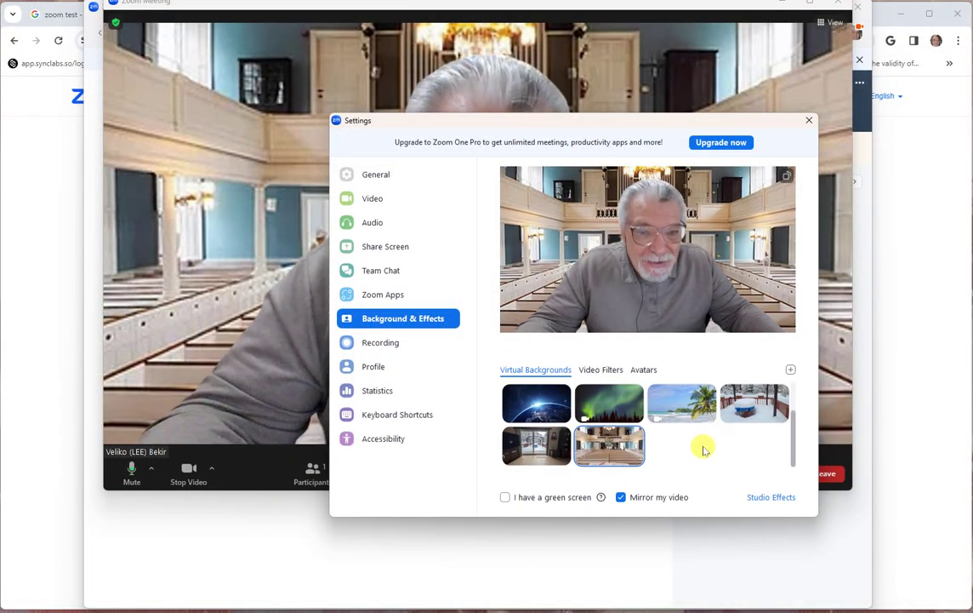
{"action": "scroll", "coordinate": [702, 449], "scroll_direction": "up", "scroll_amount": 3}
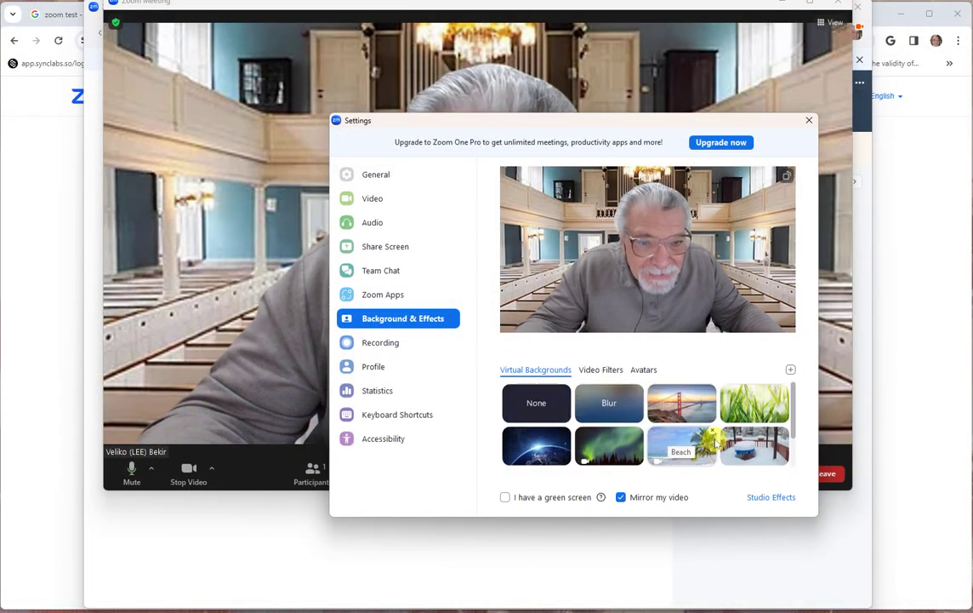
{"action": "scroll", "coordinate": [716, 442], "scroll_direction": "down", "scroll_amount": 3}
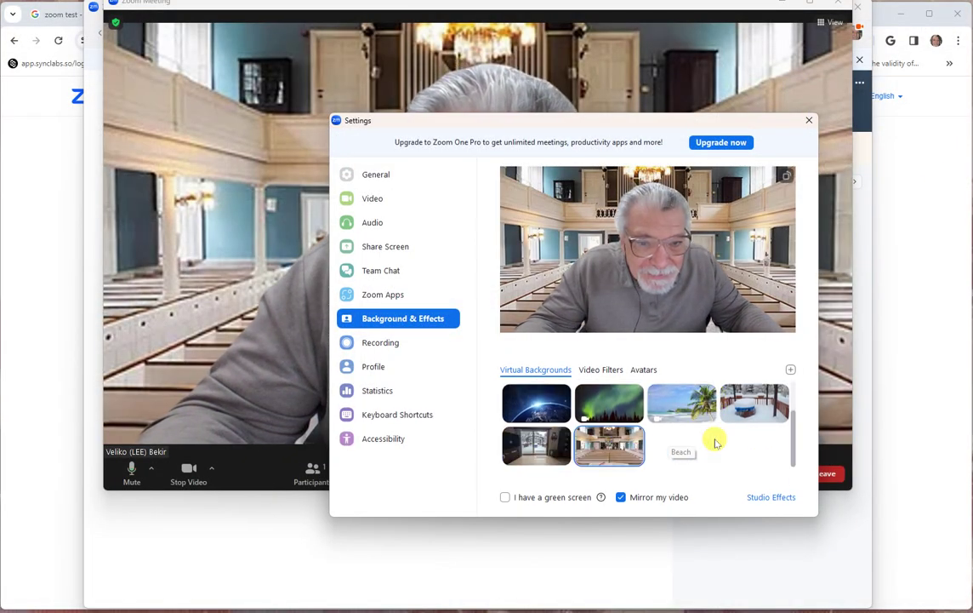
Preview the Earth virtual background and switch to the animated northern lights background
{"action": "left_click", "coordinate": [536, 411]}
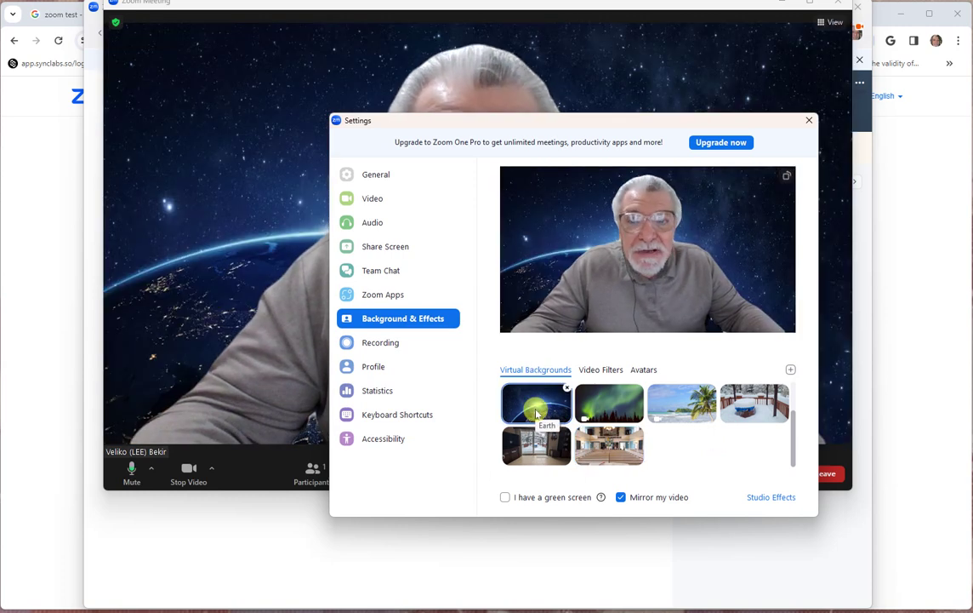
{"action": "left_click", "coordinate": [600, 404]}
Add 03.jpg from the BlawenburgReformedChurch pictures folder as a virtual background image
{"action": "left_click_drag", "start_coordinate": [446, 126], "coordinate": [360, 68]}
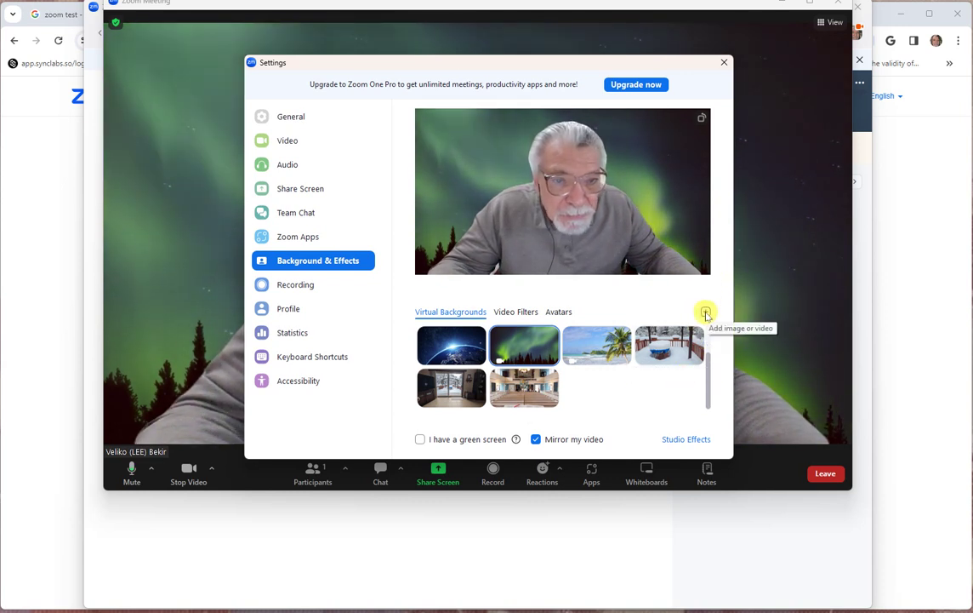
{"action": "left_click", "coordinate": [705, 313]}
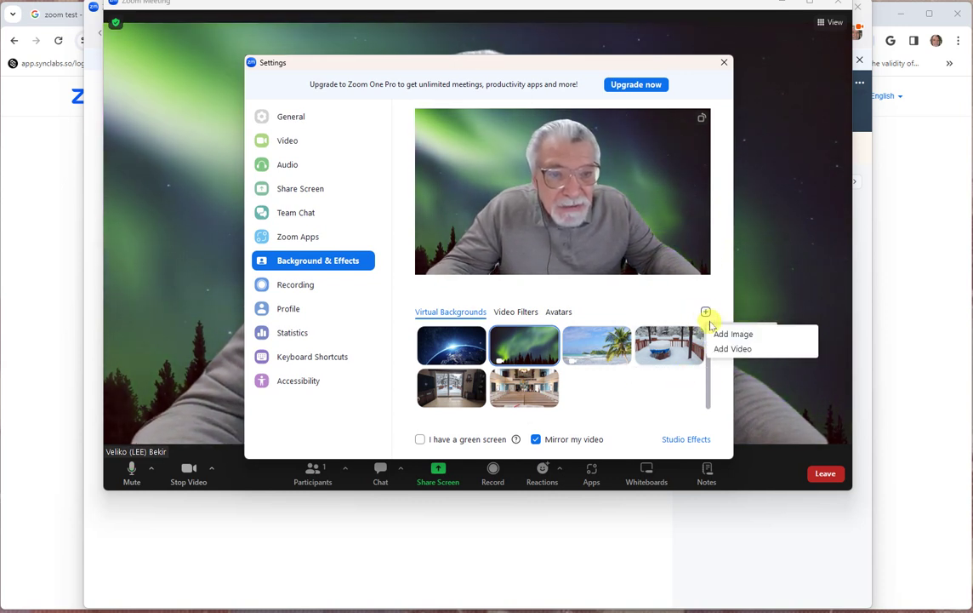
{"action": "left_click", "coordinate": [728, 337]}
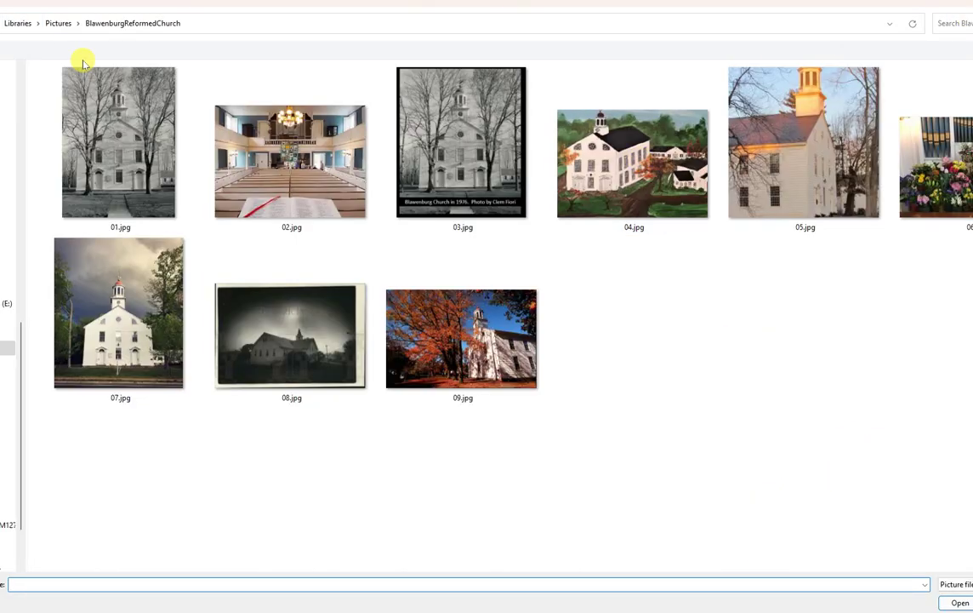
{"action": "left_click", "coordinate": [460, 167]}
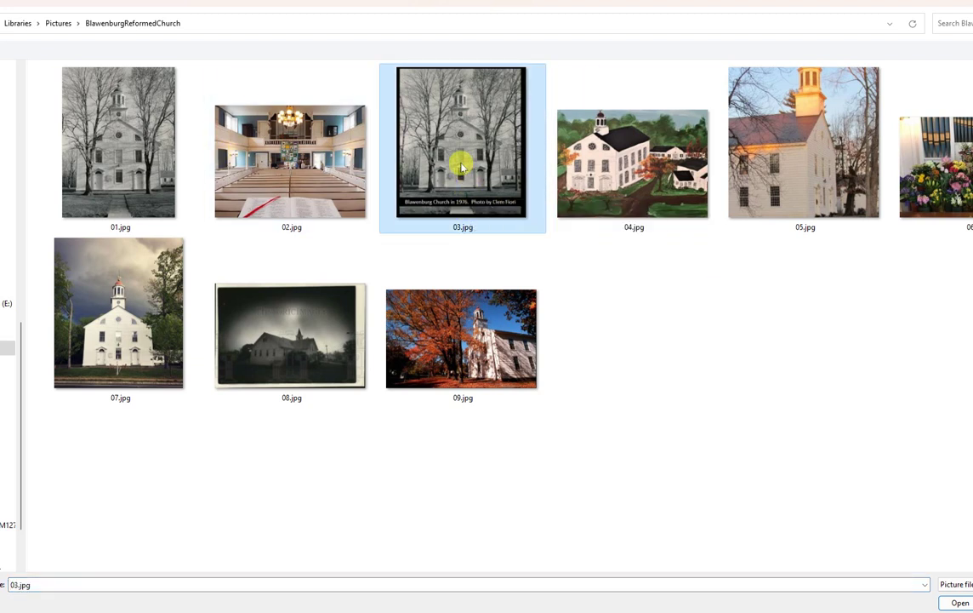
{"action": "left_click", "coordinate": [951, 603]}
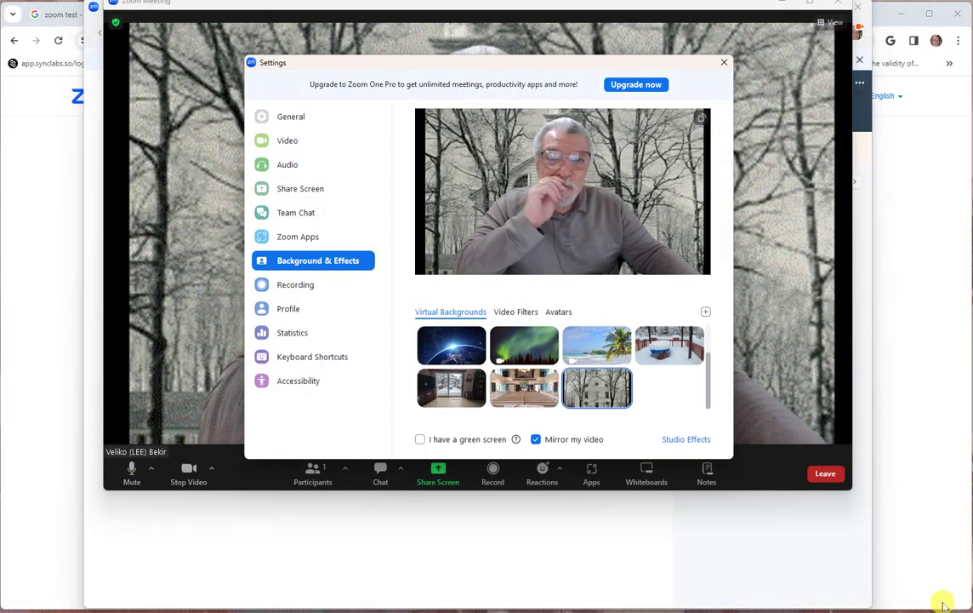
Try once more to add 06.jpg, the flowers and organ pipes picture, as a virtual background image
{"action": "left_click_drag", "start_coordinate": [493, 100], "coordinate": [572, 143]}
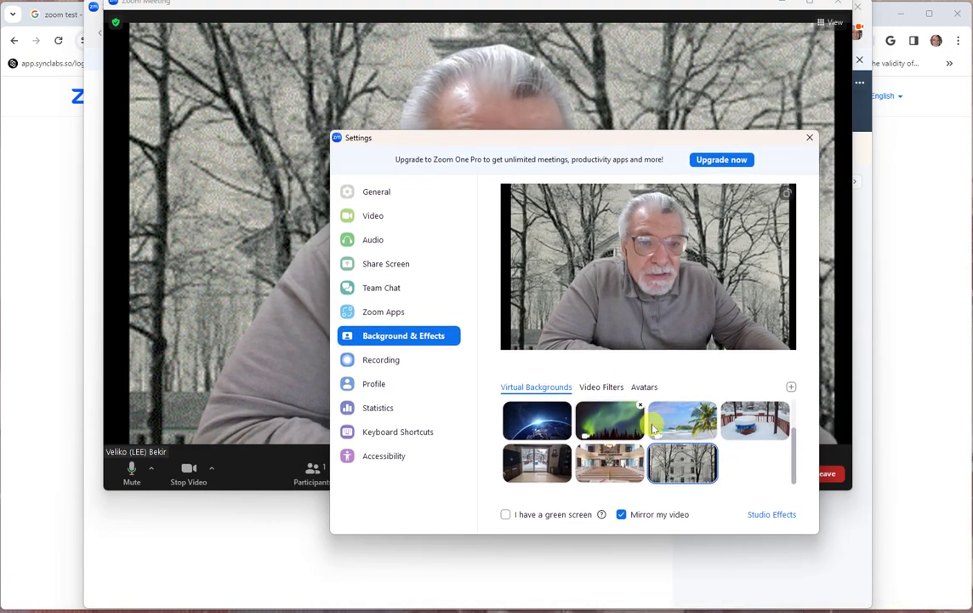
{"action": "left_click", "coordinate": [812, 409]}
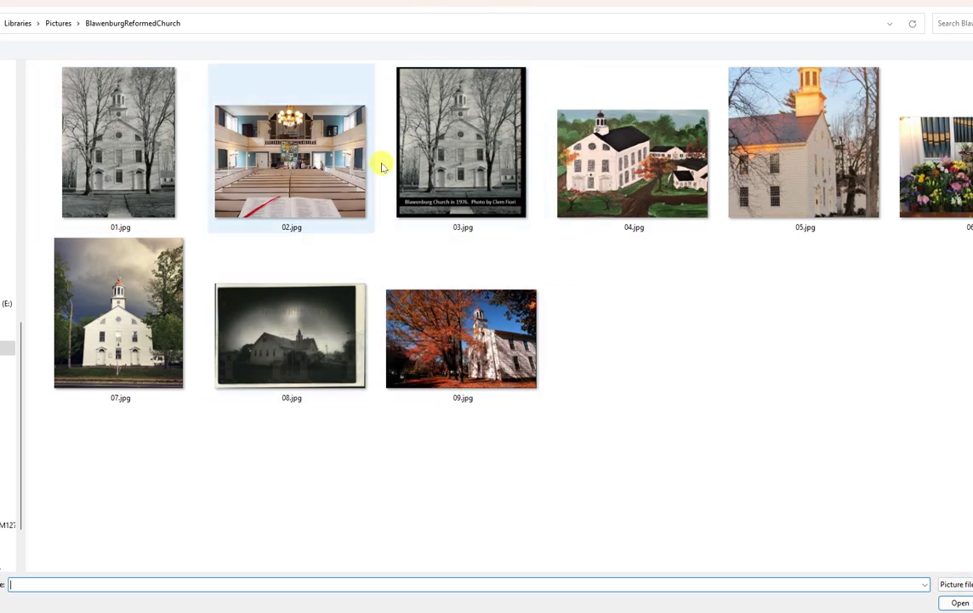
{"action": "left_click", "coordinate": [936, 162]}
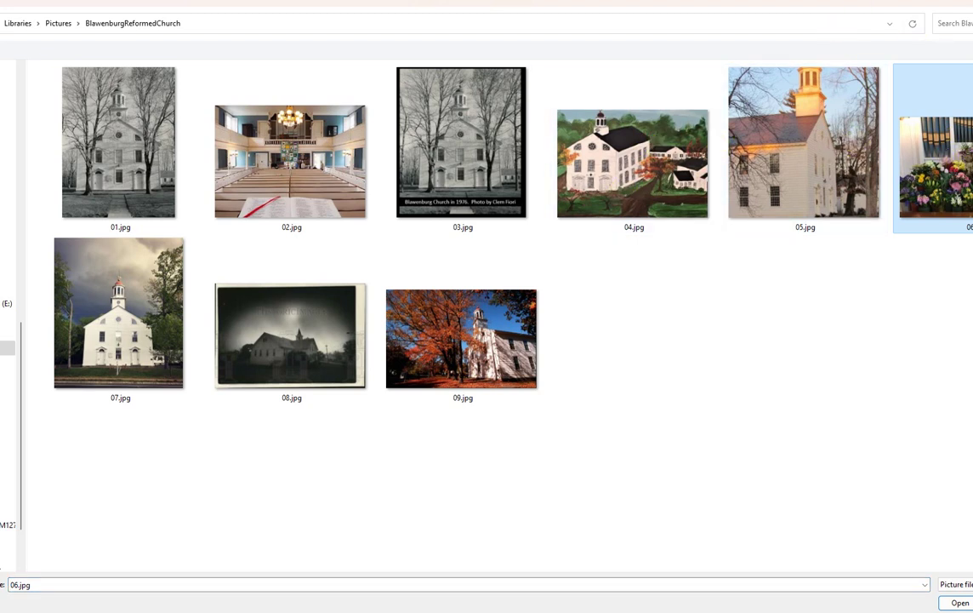
{"action": "left_click", "coordinate": [957, 601]}
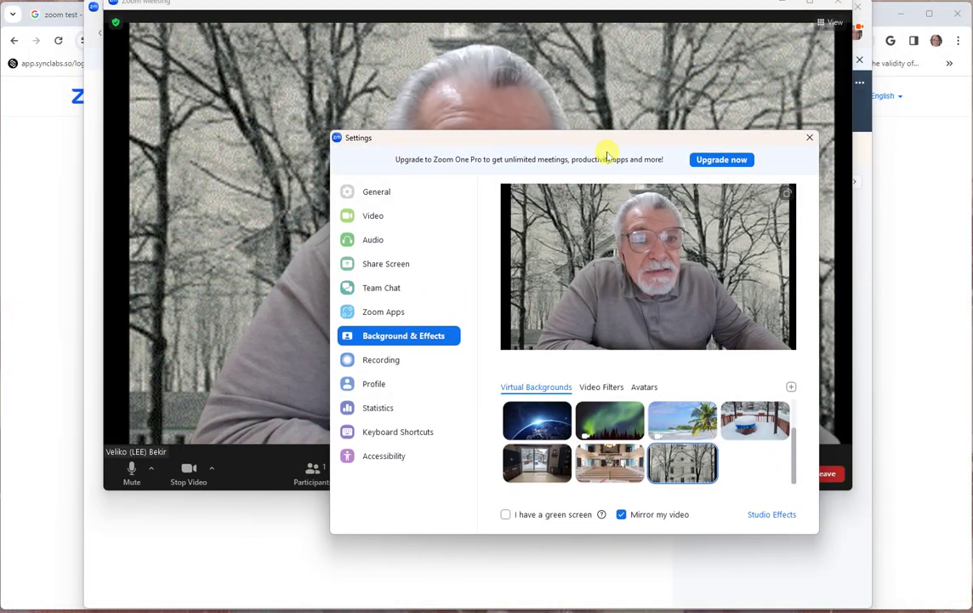
Move the settings window aside to check the church background in the meeting video, and close the settings
{"action": "left_click_drag", "start_coordinate": [596, 139], "coordinate": [567, 351]}
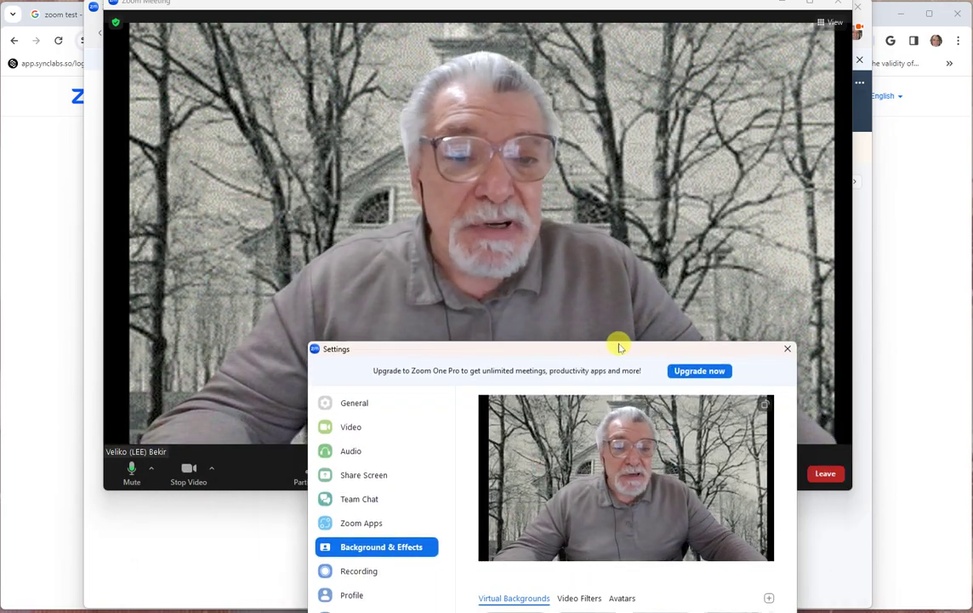
{"action": "left_click_drag", "start_coordinate": [620, 350], "coordinate": [685, 127]}
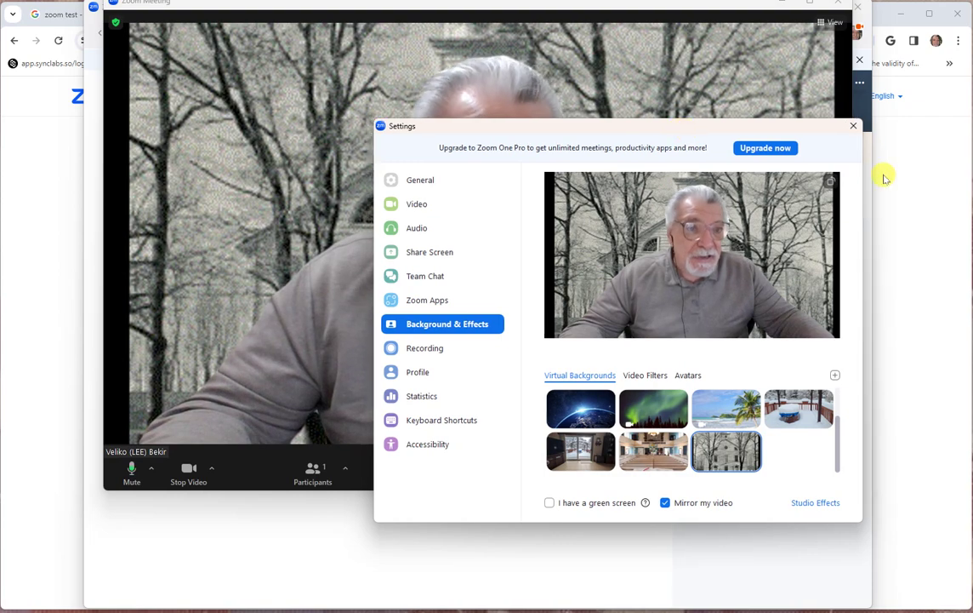
{"action": "left_click", "coordinate": [854, 126]}
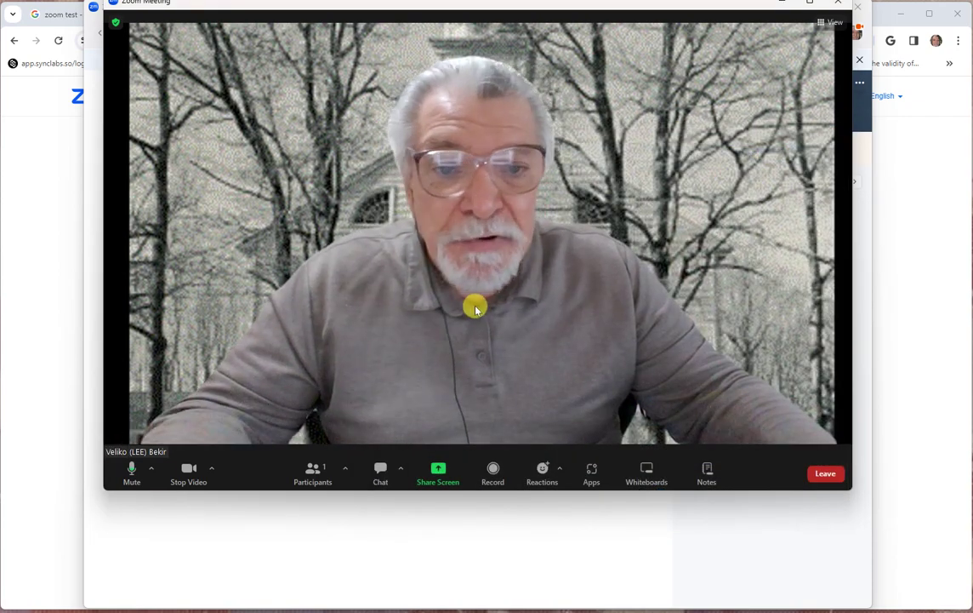